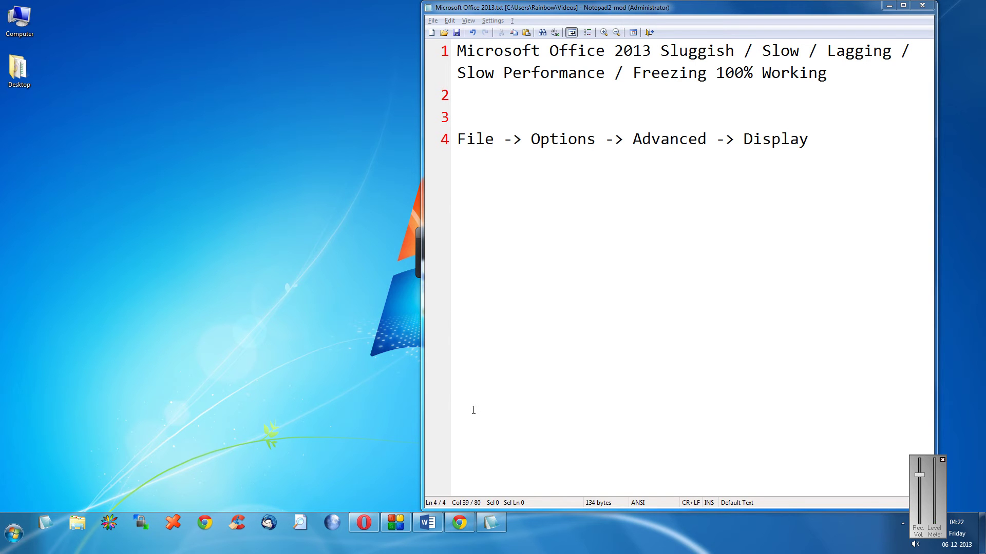
Step: Bring Word forward, open its Options dialog from the File menu, and move it fully into view
click(434, 521)
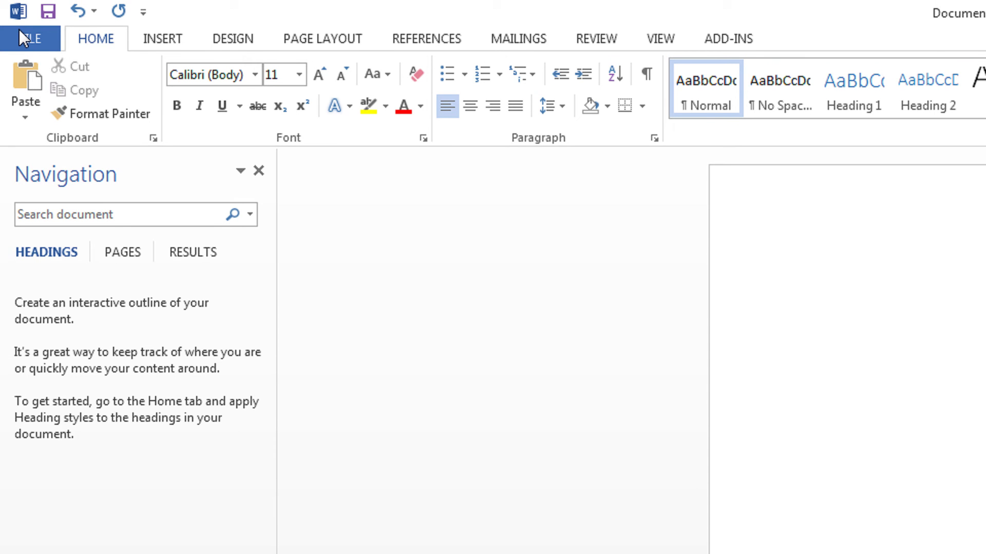
click(18, 28)
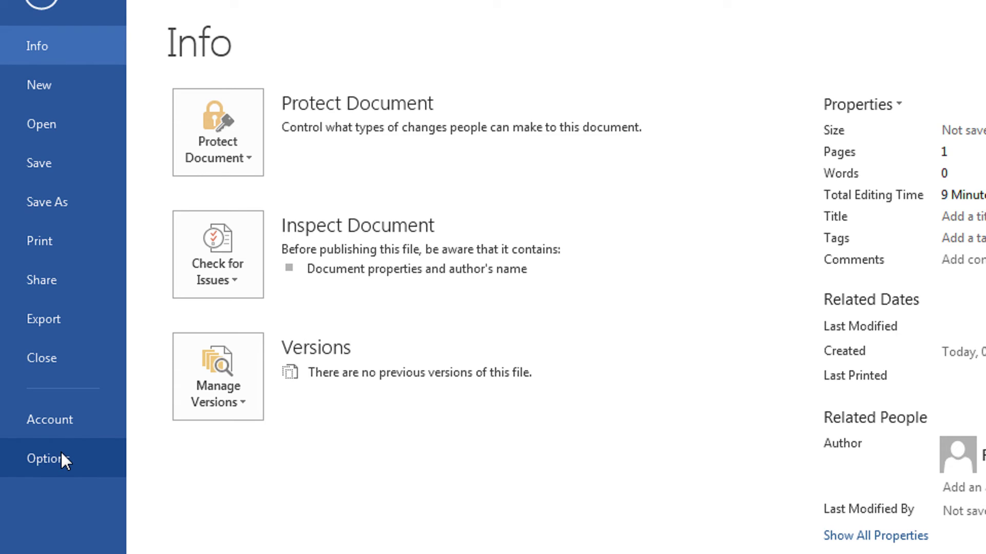
click(61, 452)
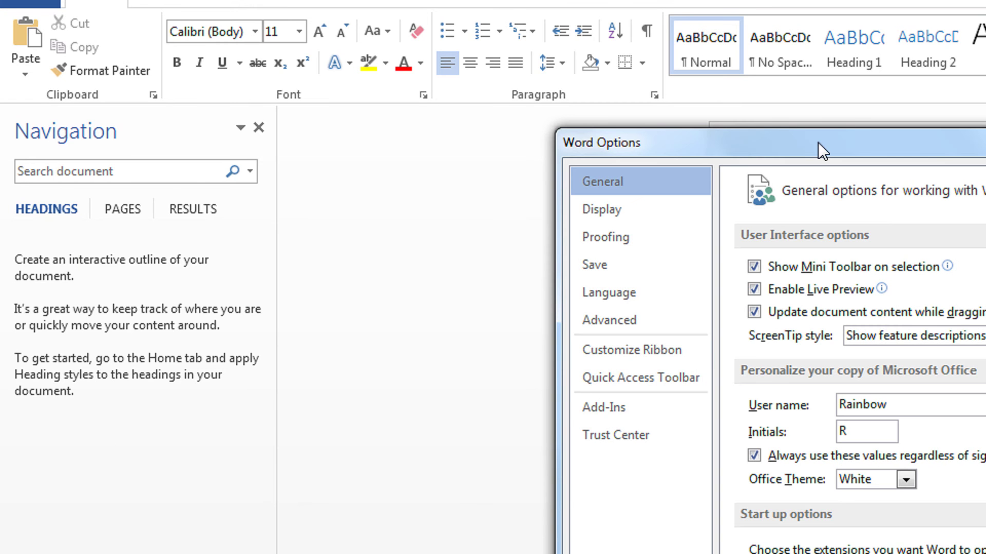
drag(682, 146, 387, 67)
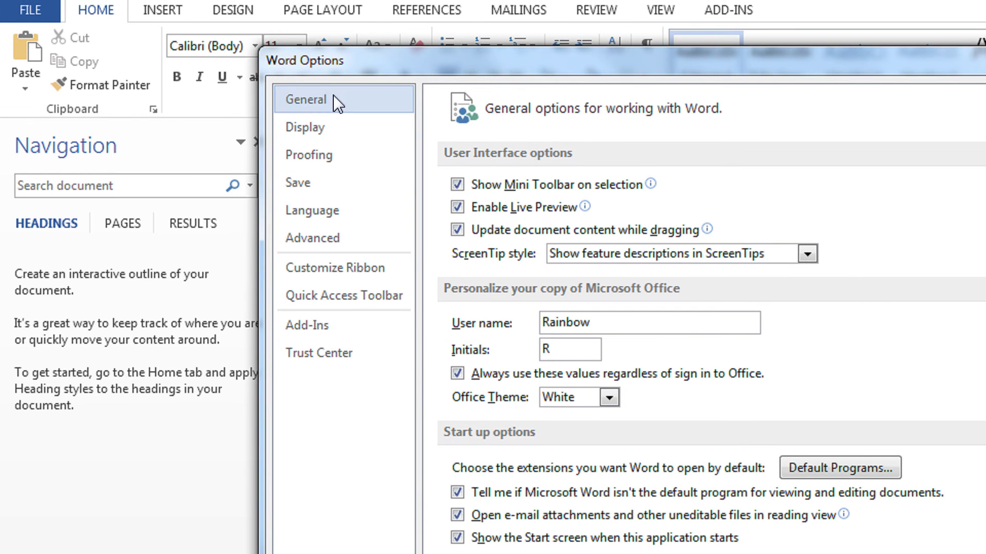
Step: Check 'Disable hardware graphics acceleration' under Advanced > Display in Word Options and confirm with OK
click(338, 249)
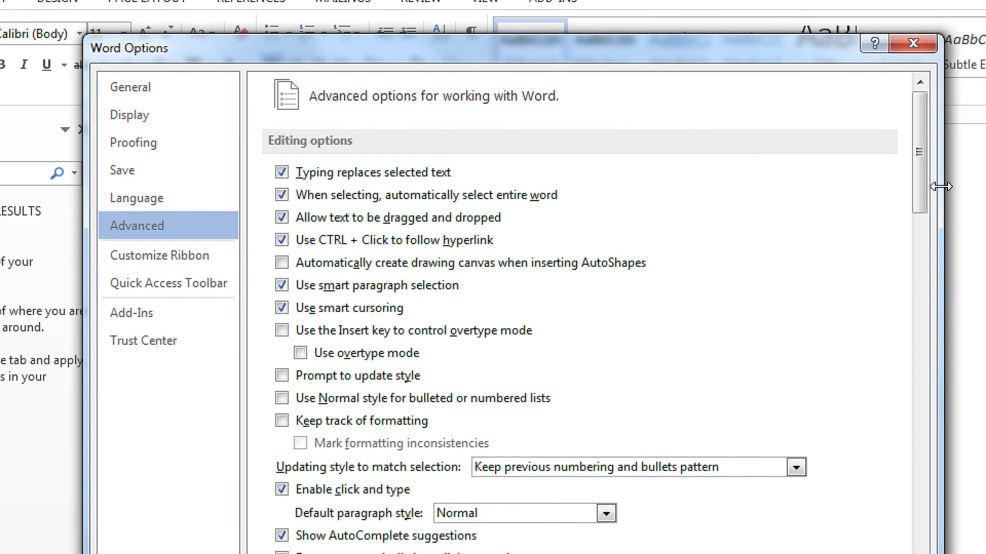
drag(911, 154, 882, 414)
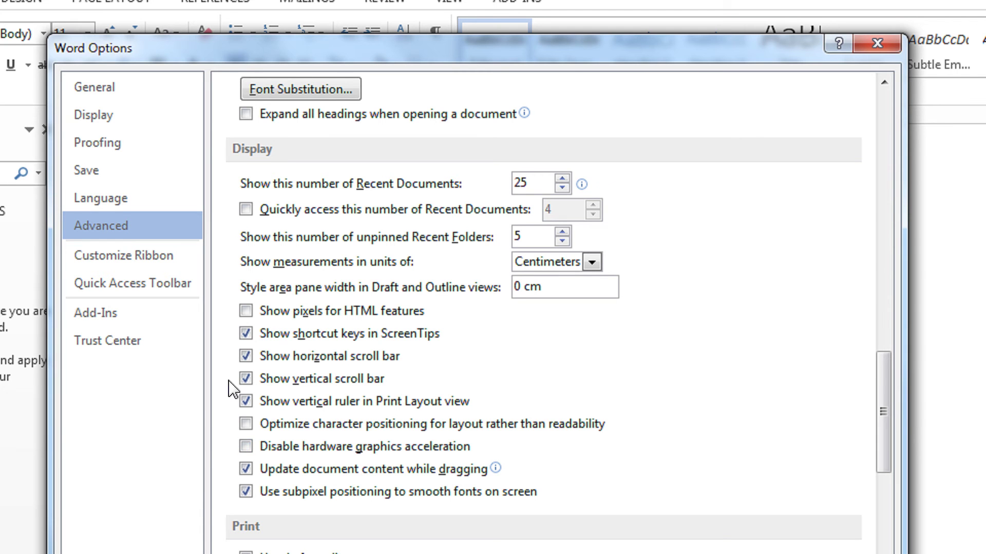
click(248, 448)
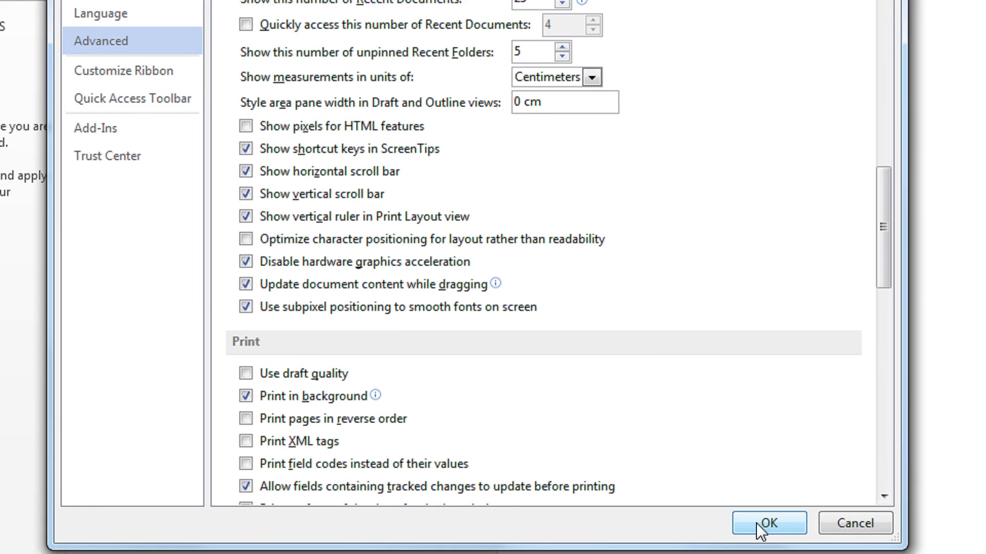
click(762, 526)
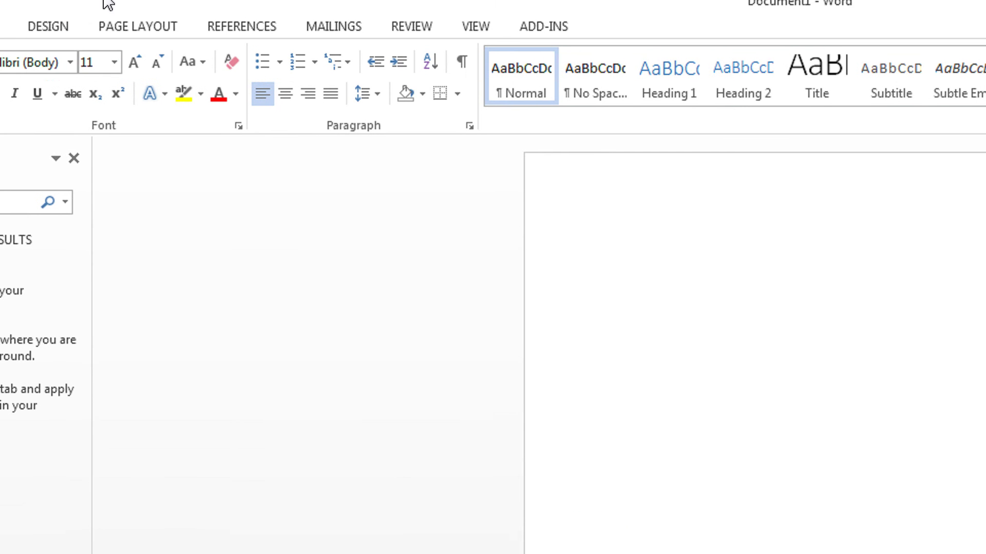
Step: Close Word from the title-bar menu without saving the blank document
right_click(108, 4)
click(154, 132)
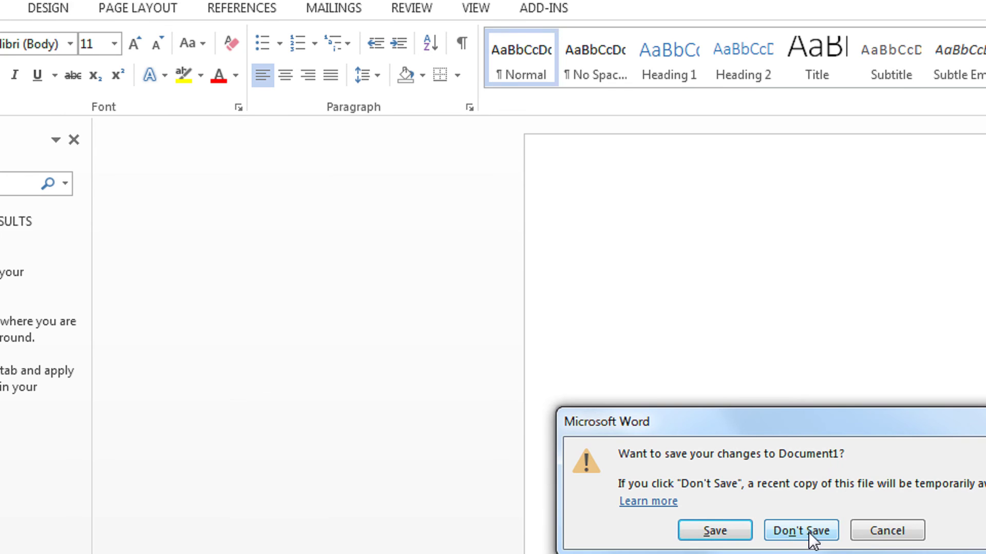
click(810, 533)
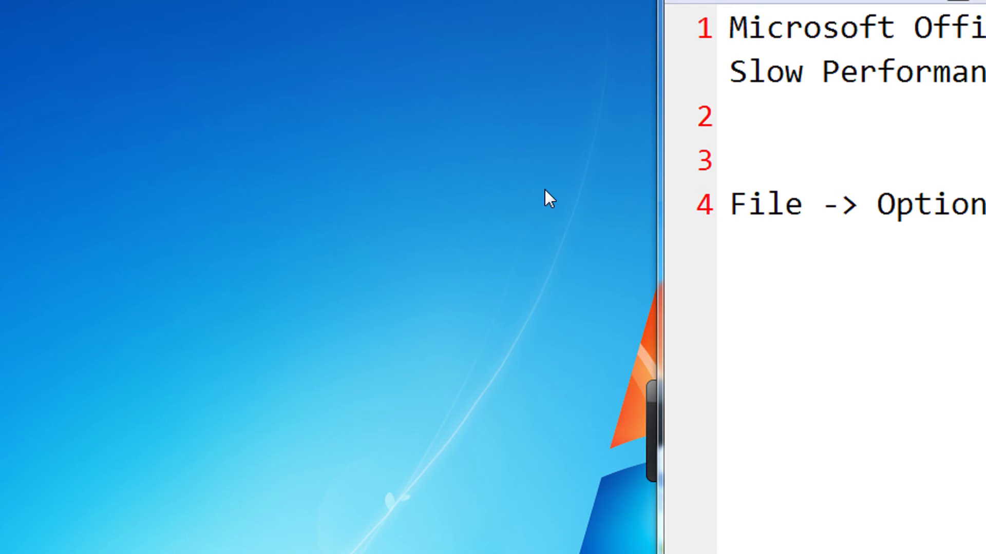
Step: Launch PowerPoint 2013 through Launchy and dismiss the Office activation prompt
key(alt+space)
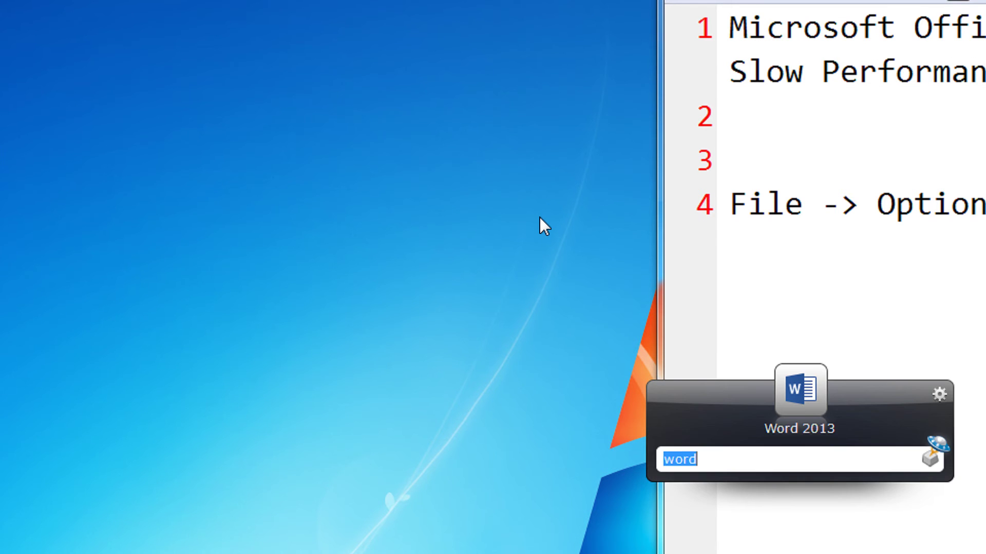
text(po)
key(Return)
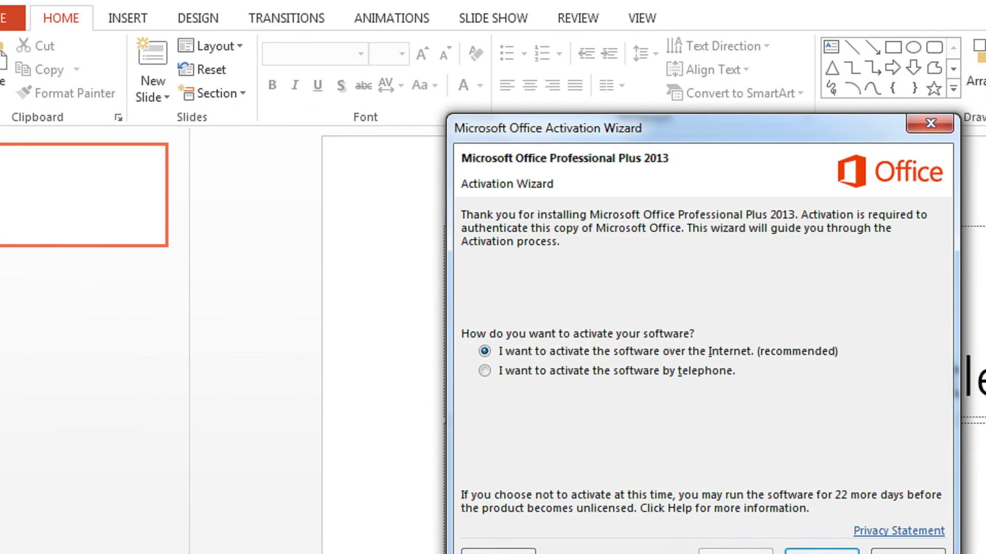
click(907, 524)
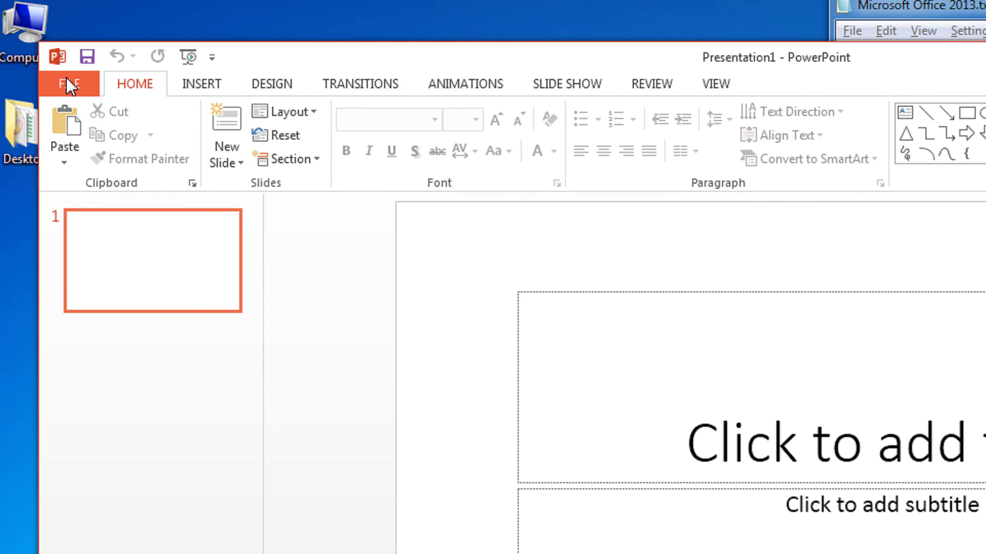
click(57, 72)
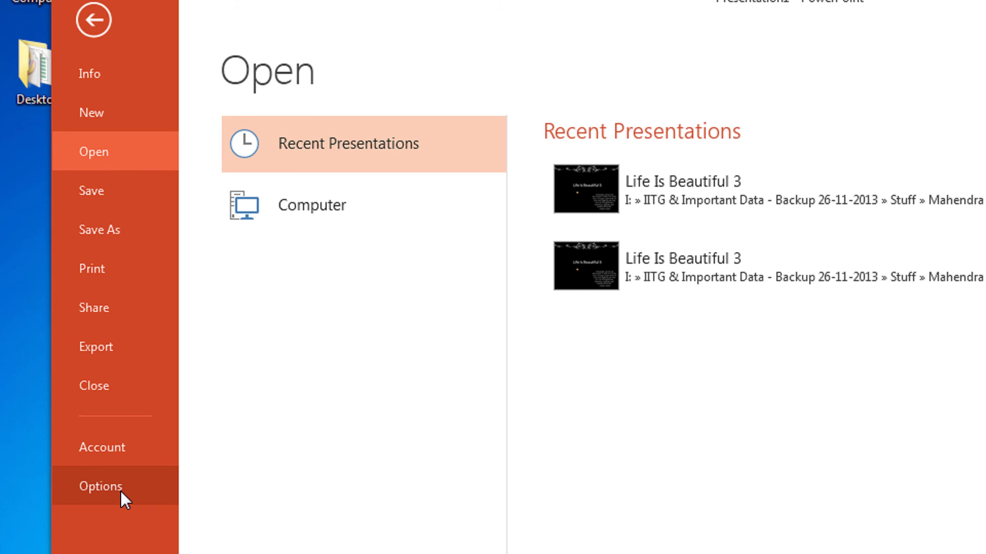
Step: In PowerPoint Options > Advanced > Display, leave 'Disable hardware graphics acceleration' checked
click(121, 473)
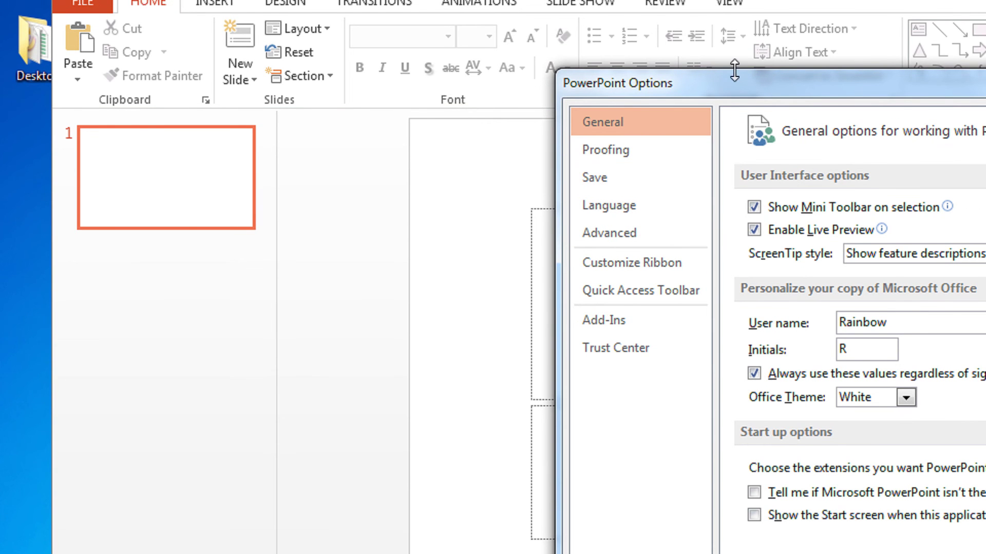
drag(734, 77, 529, 47)
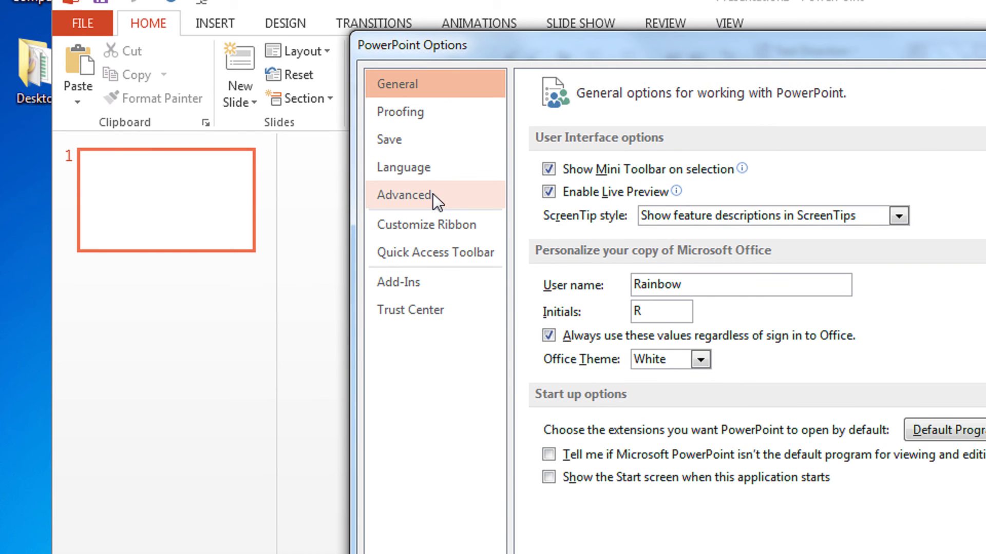
click(437, 202)
scroll(770, 352, down, 1)
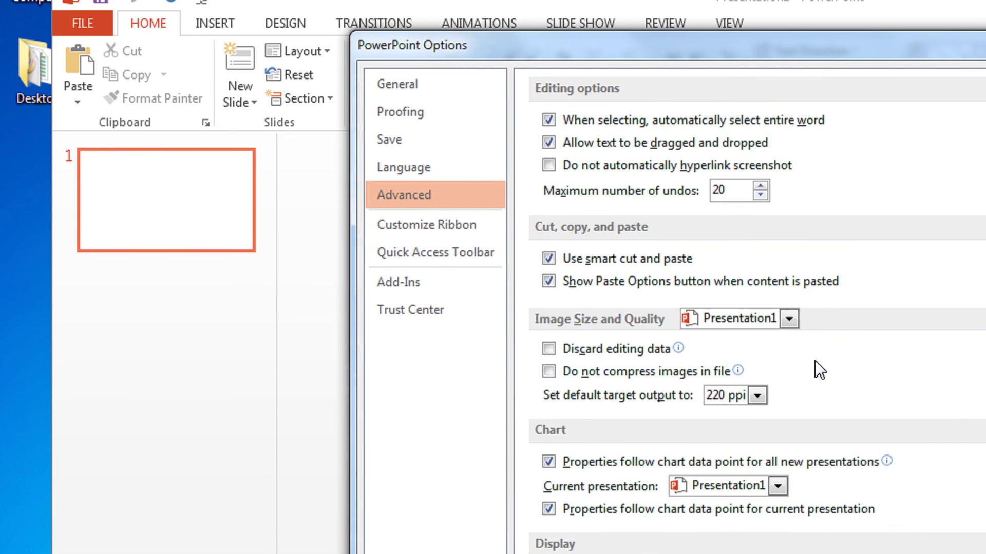
scroll(819, 369, down, 1)
scroll(810, 357, down, 2)
scroll(810, 357, down, 2)
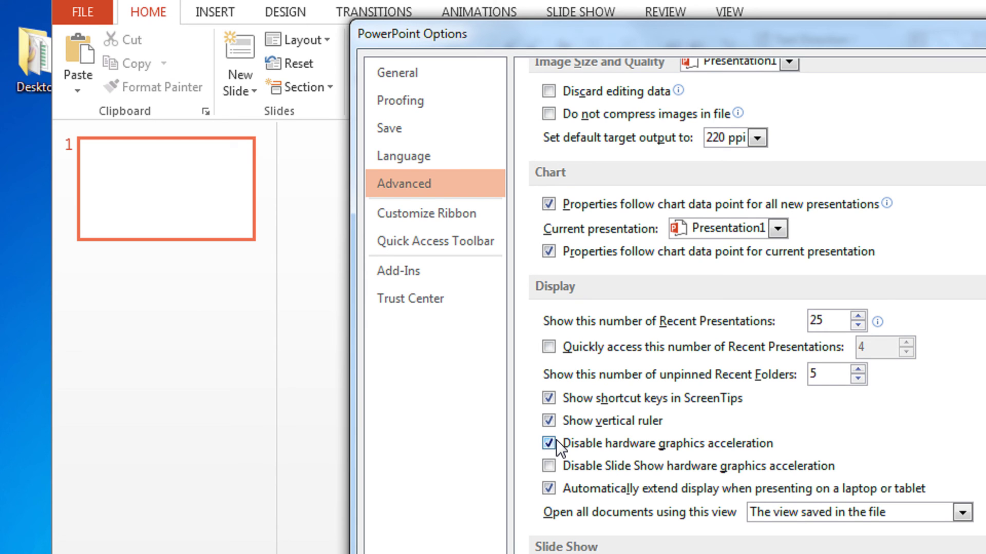
click(548, 443)
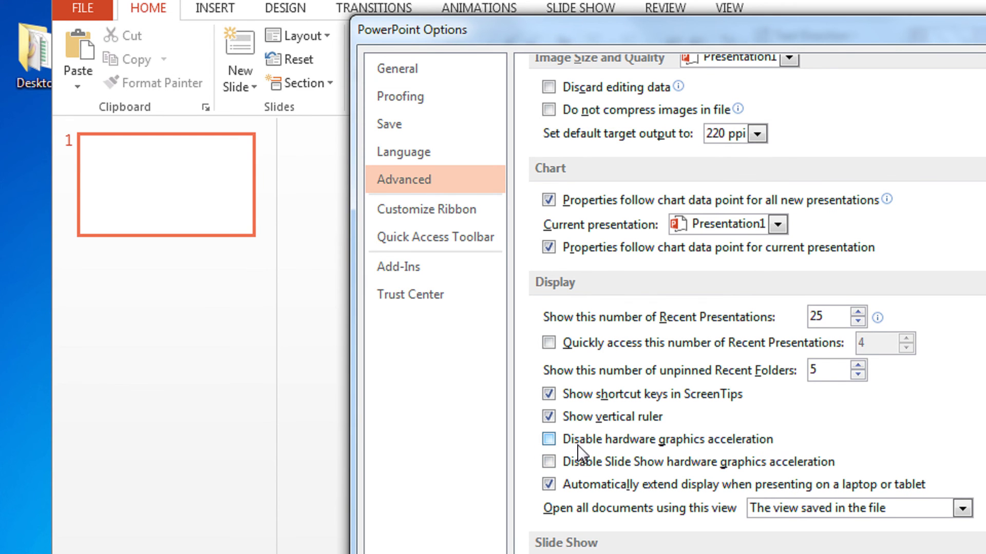
click(548, 440)
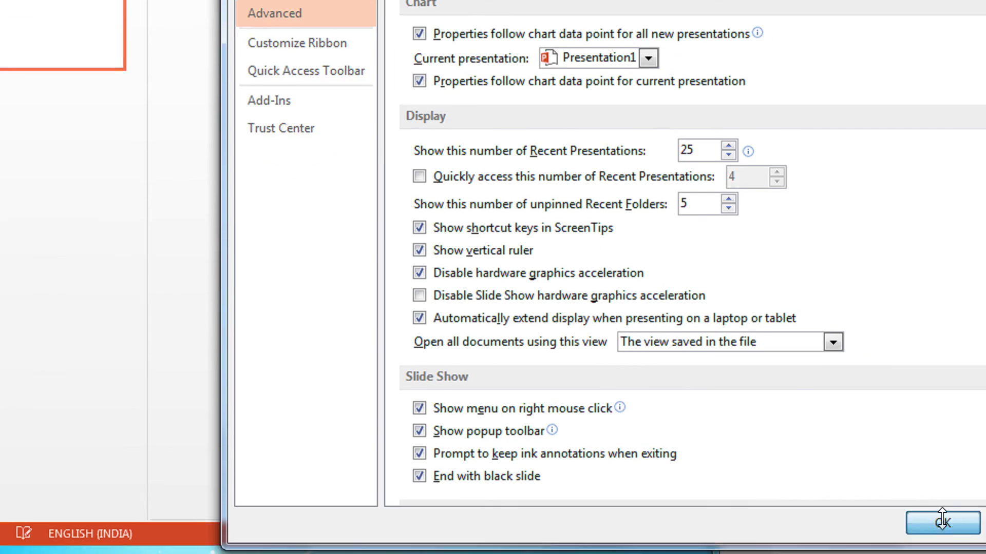
Step: Apply PowerPoint's acceleration change with OK and start Excel through Launchy
click(942, 522)
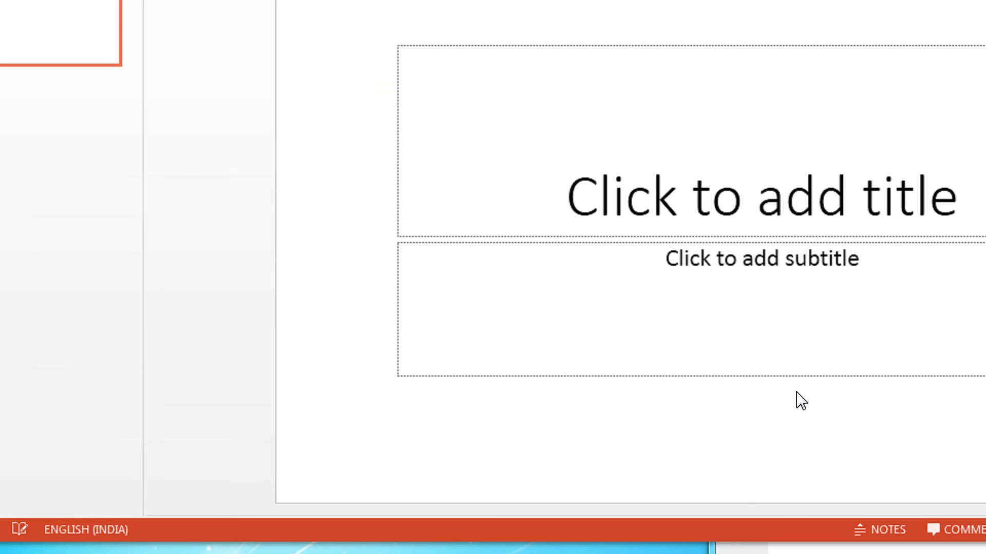
key(alt+space)
text(exc)
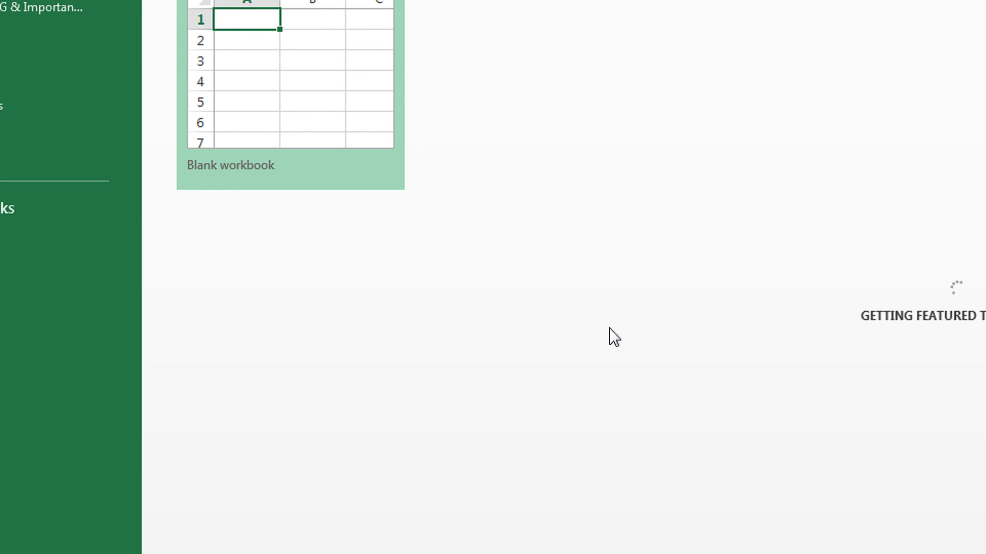
Step: Create a blank Excel workbook and open Excel Options from the File menu
click(294, 123)
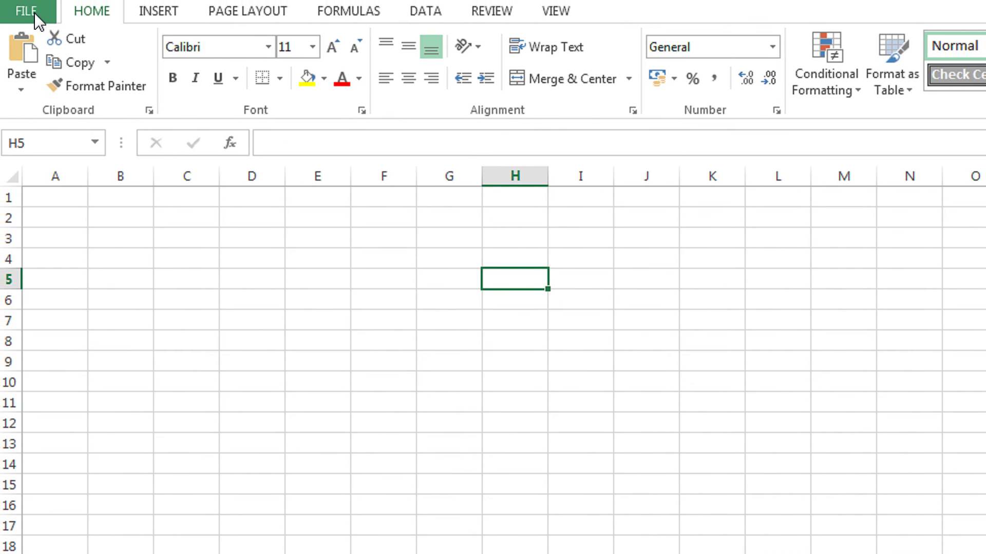
click(34, 11)
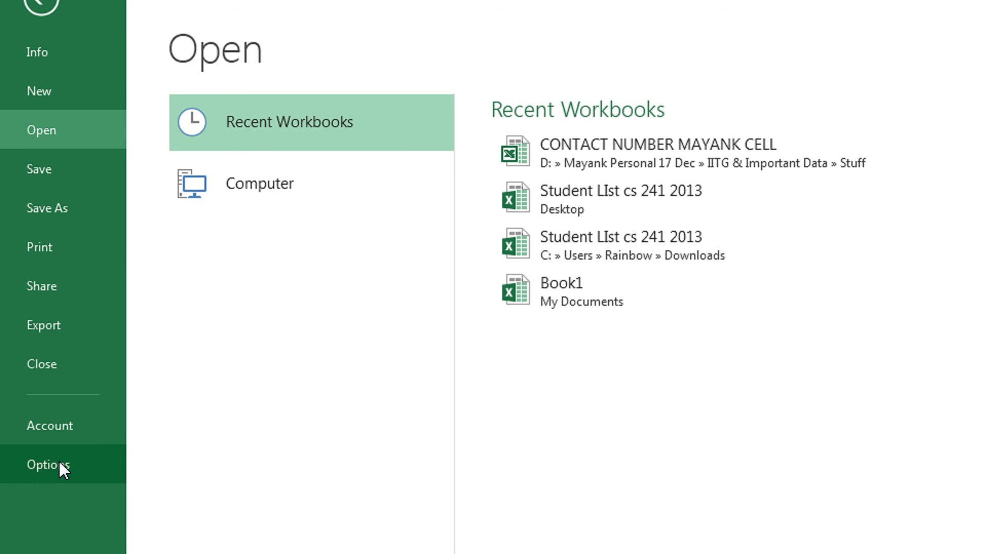
click(62, 478)
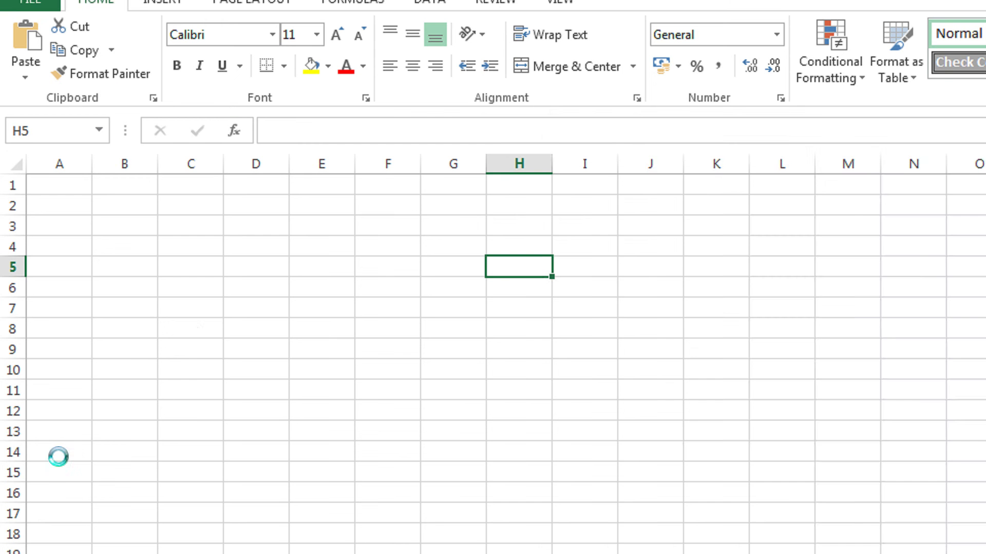
Step: Show Excel's Advanced > Display options, where hardware graphics acceleration is already disabled
click(605, 312)
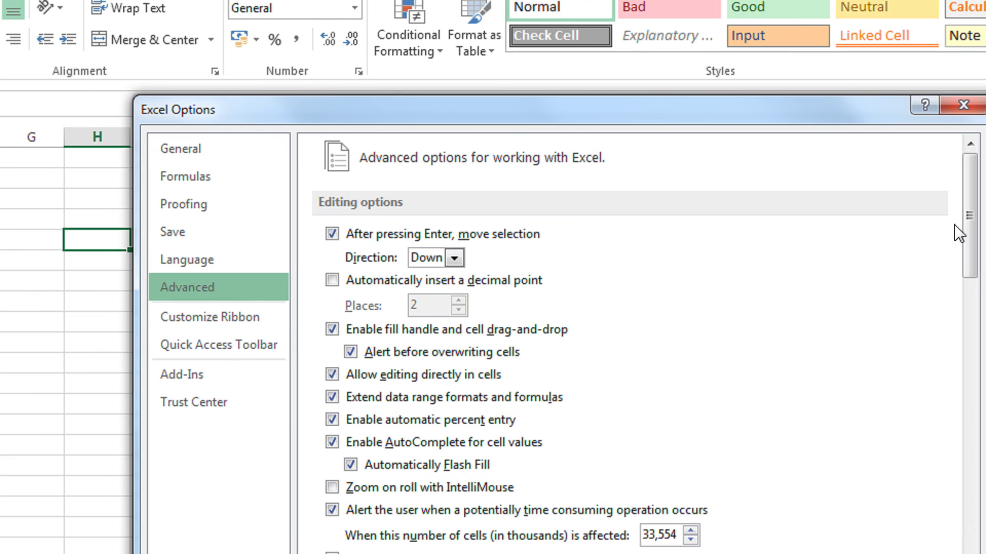
scroll(938, 252, down, 3)
drag(939, 252, 904, 412)
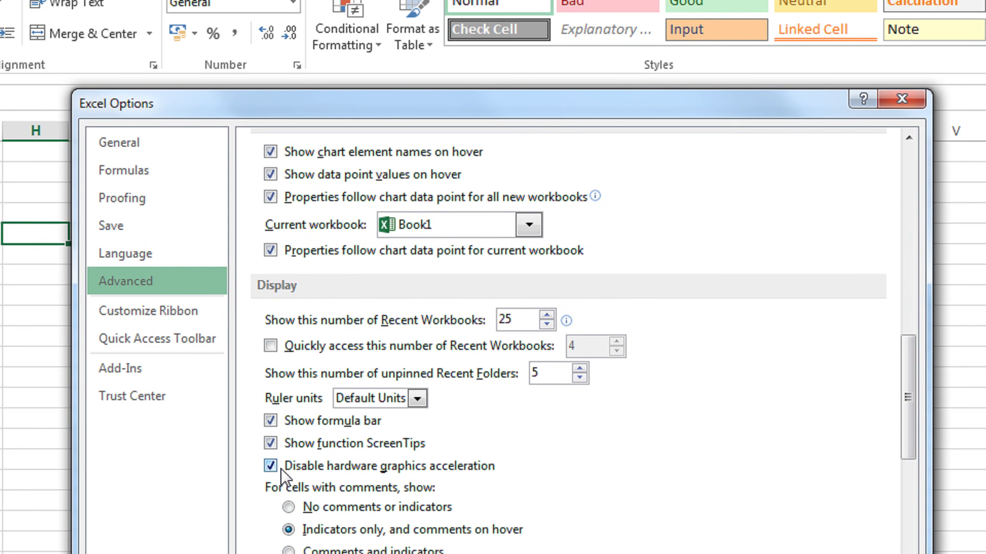